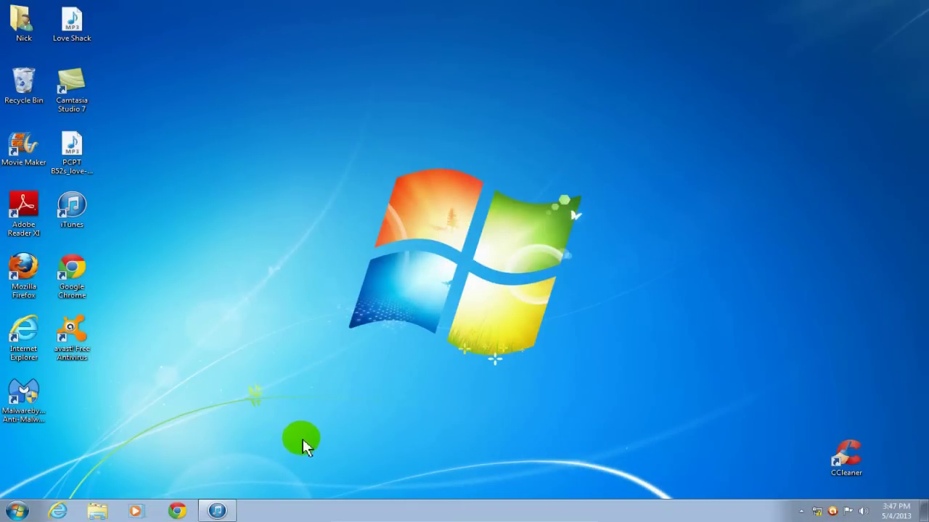
# - Navigate through the items and menus shown in the open window
pyautogui.click(217, 511)
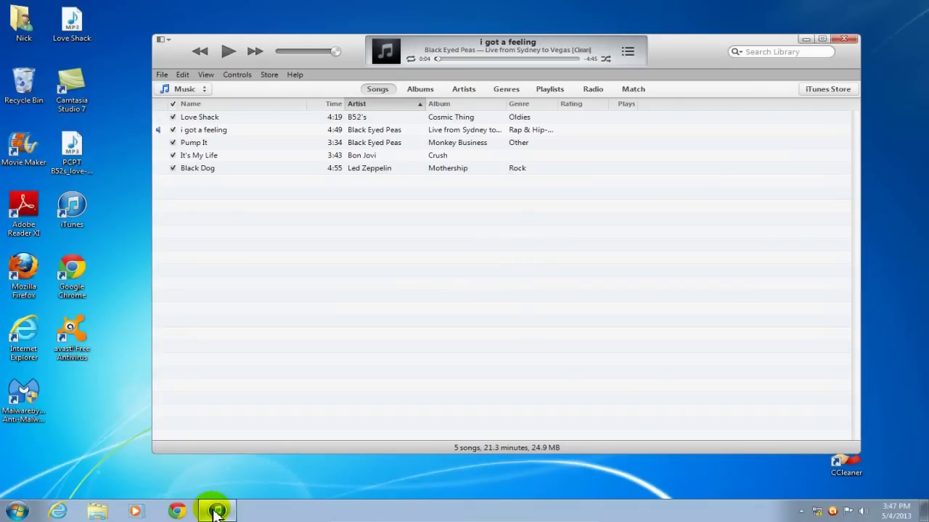
pyautogui.click(166, 42)
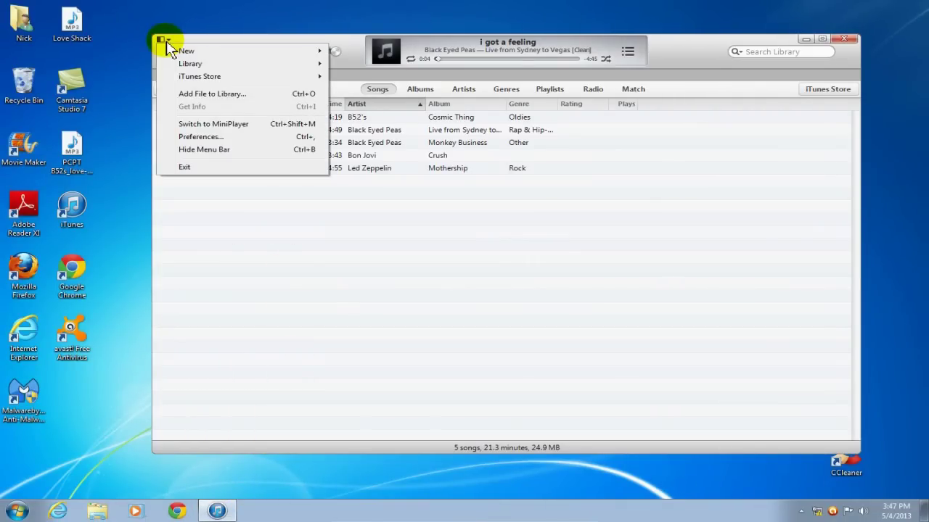
pyautogui.click(187, 150)
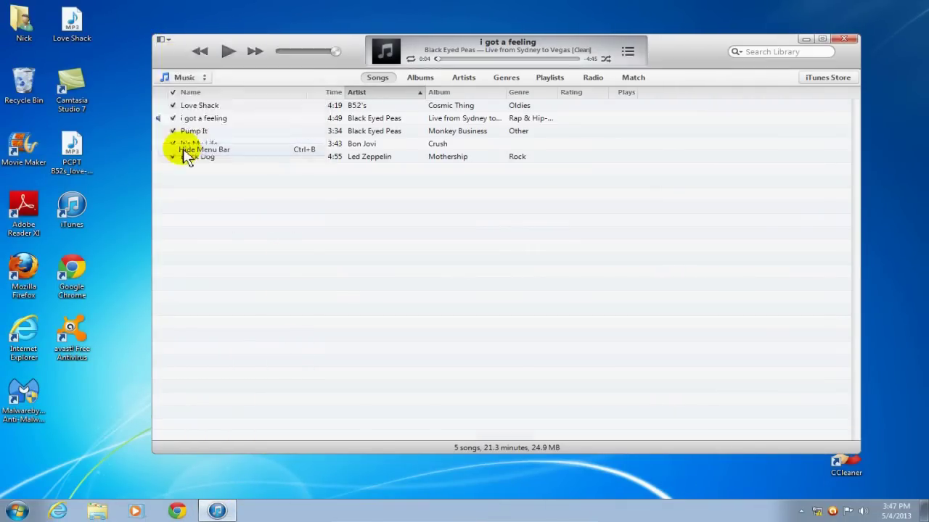
pyautogui.click(162, 39)
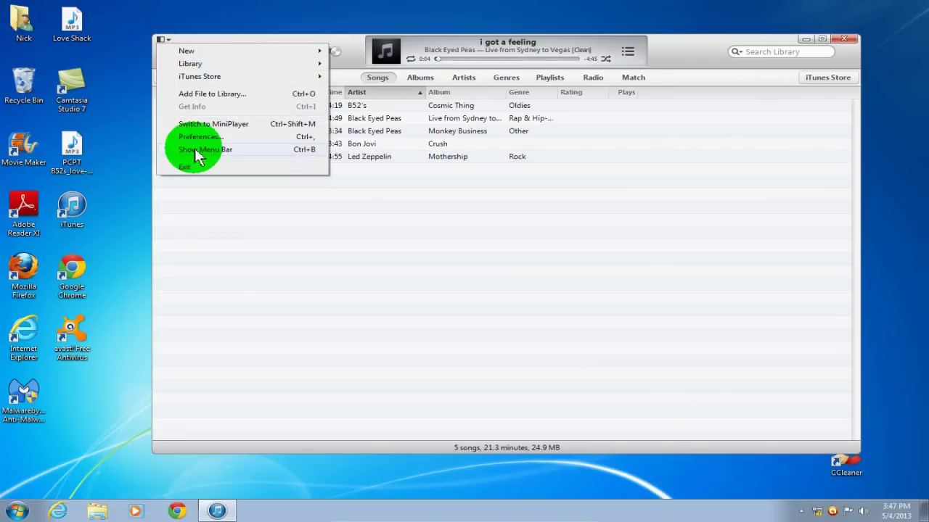
pyautogui.click(197, 150)
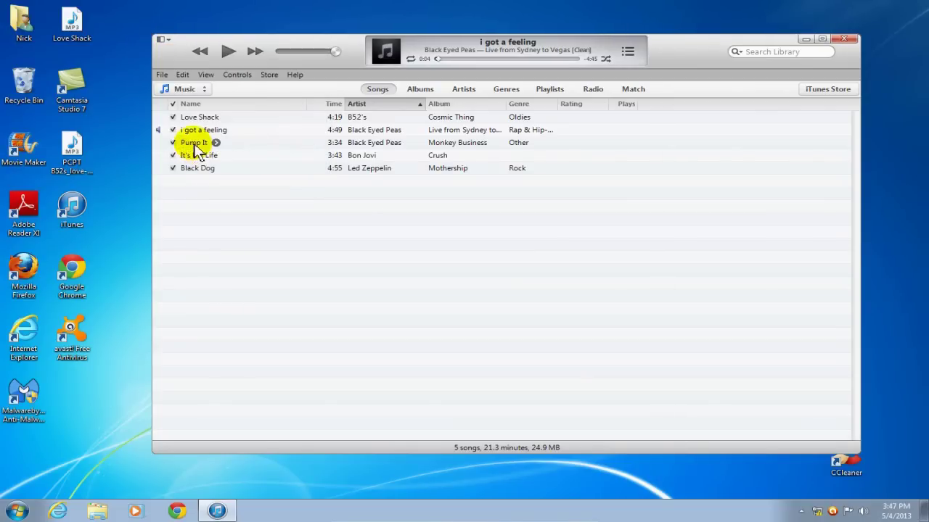
pyautogui.click(183, 76)
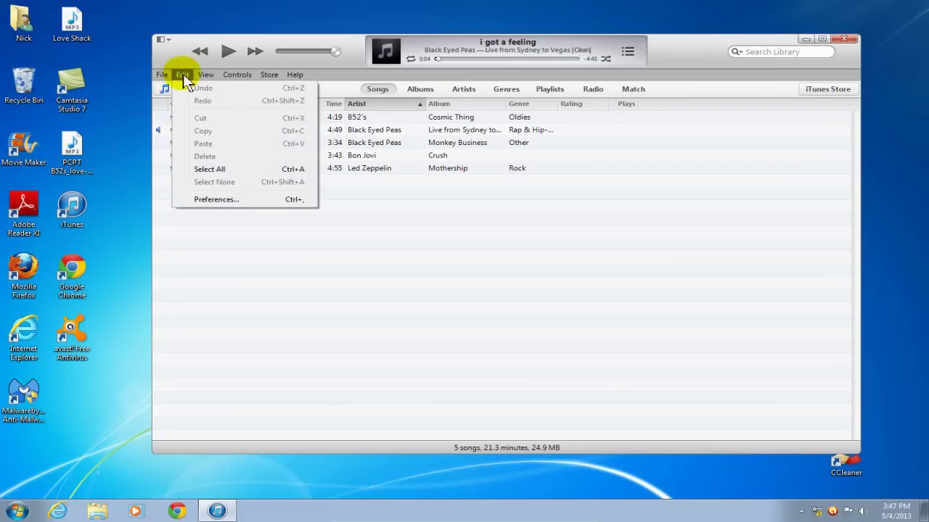
pyautogui.click(209, 199)
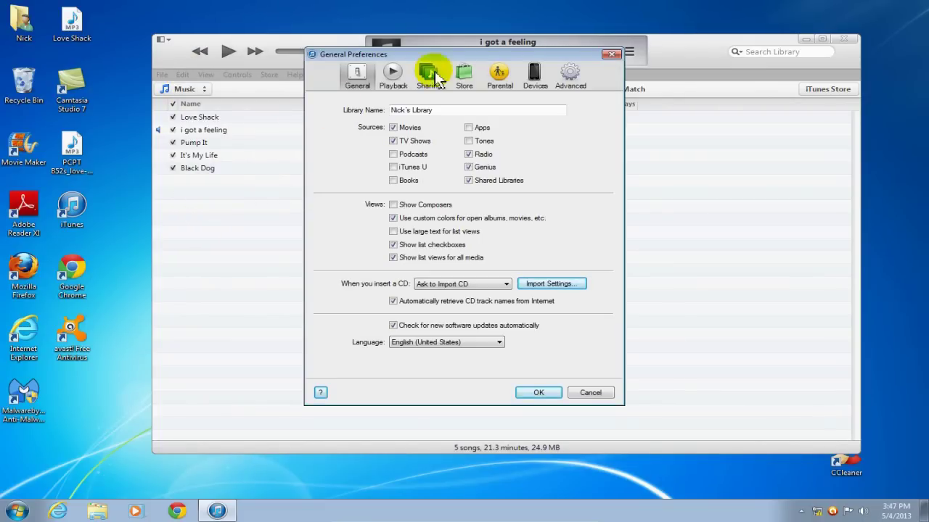
pyautogui.click(570, 75)
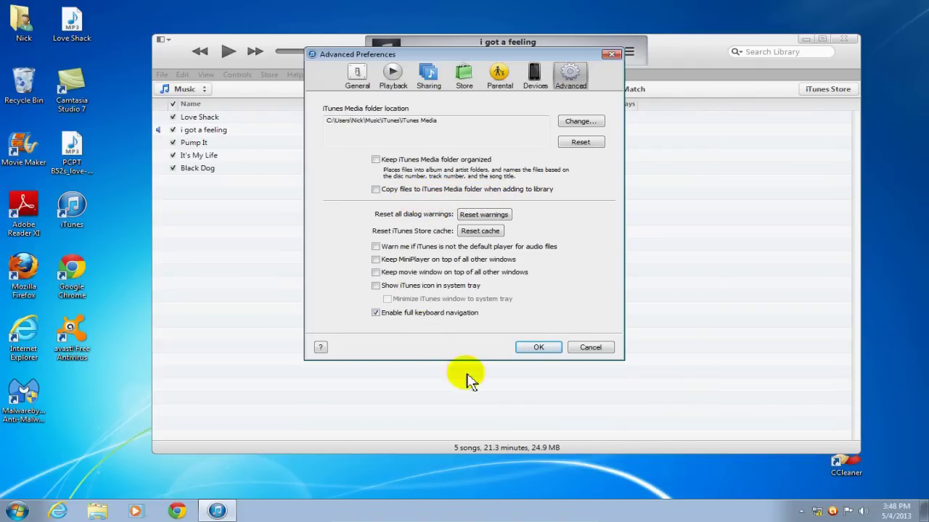
pyautogui.click(590, 347)
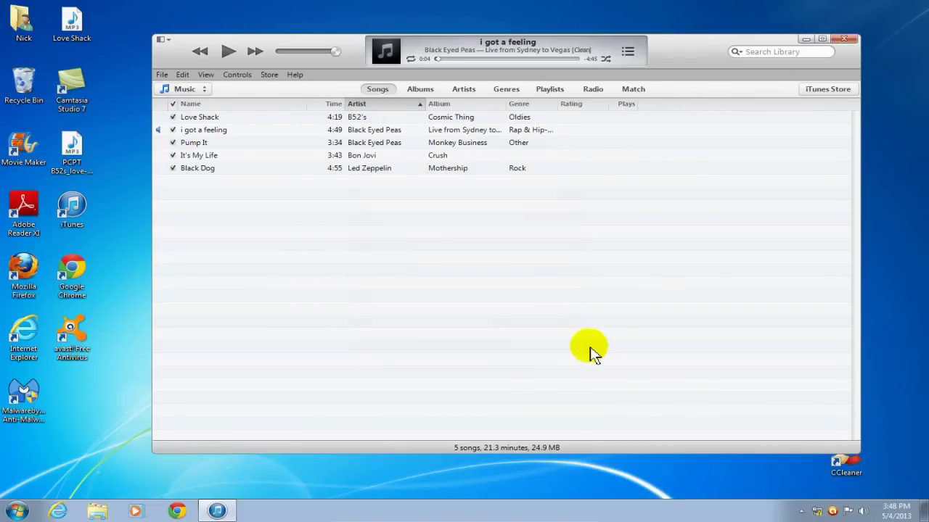
# - Drag two items from the left side into the main window area
pyautogui.click(77, 153)
pyautogui.moveTo(77, 153); pyautogui.dragTo(326, 219)
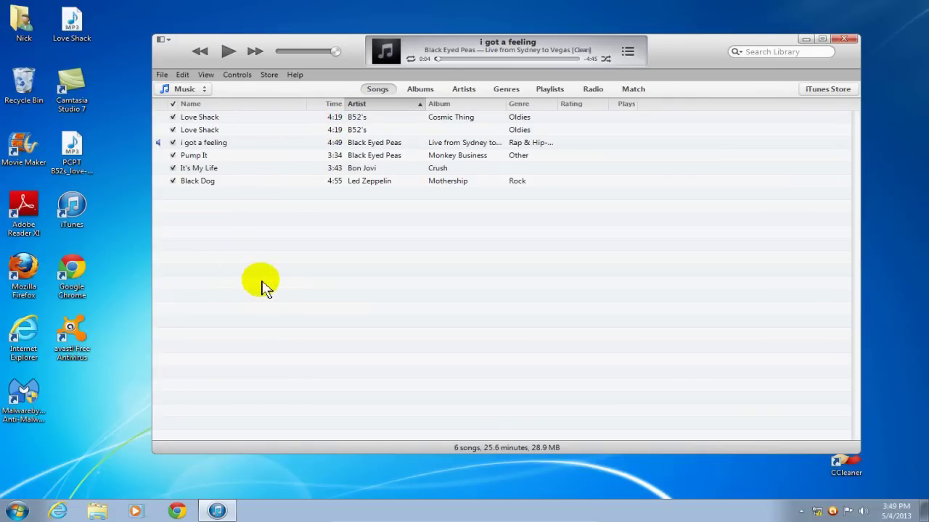
pyautogui.click(86, 161)
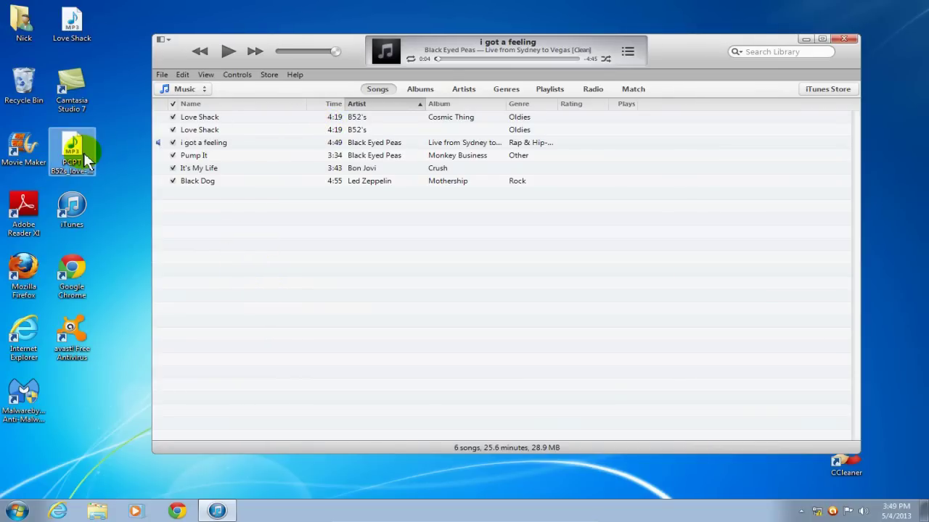
pyautogui.moveTo(86, 161); pyautogui.dragTo(330, 285)
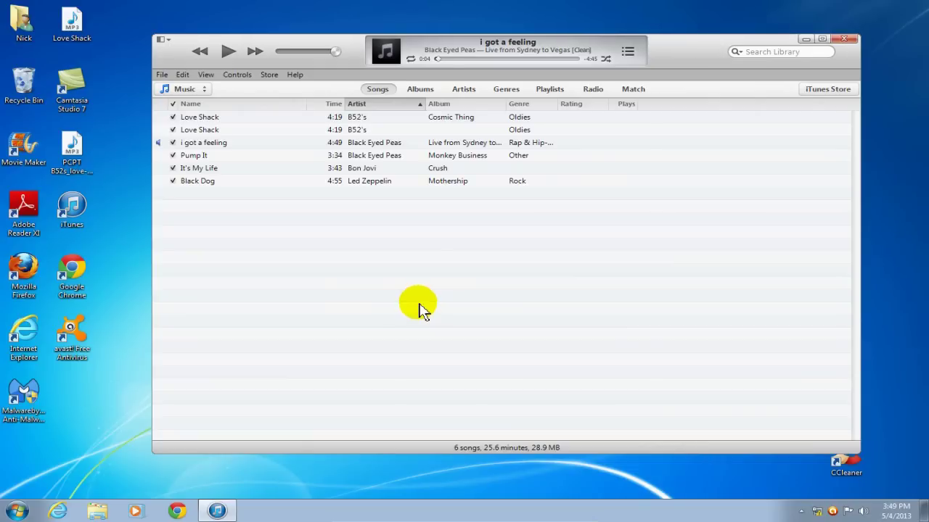
# - Pick options from a menu, confirm the choice, and close the window
pyautogui.click(161, 75)
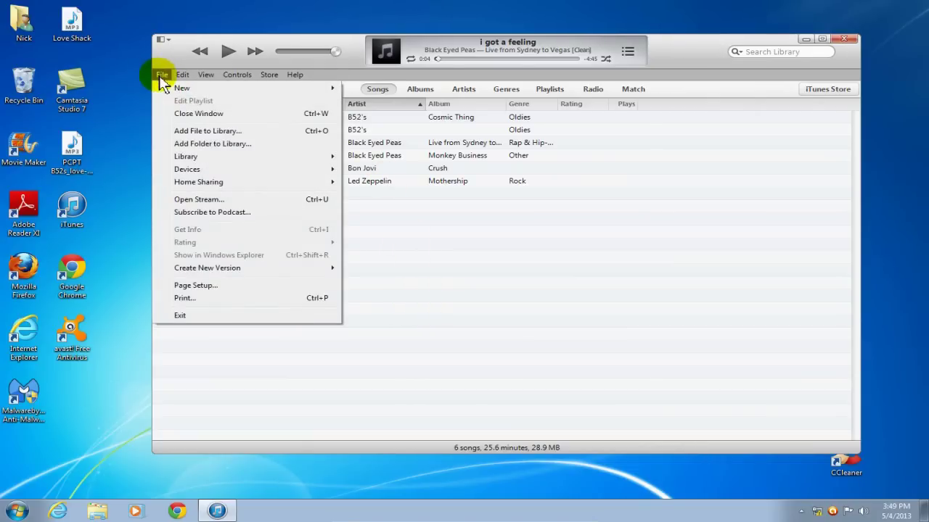
pyautogui.moveTo(182, 158)
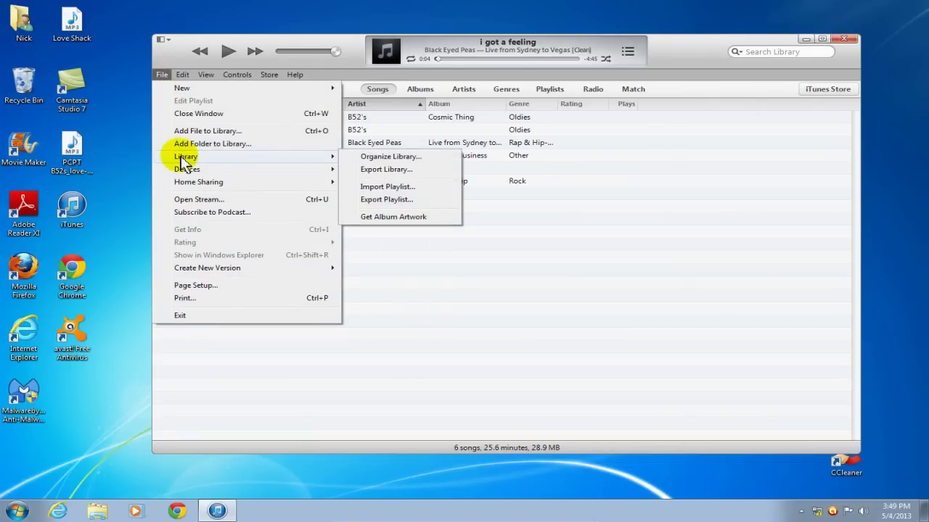
pyautogui.click(380, 165)
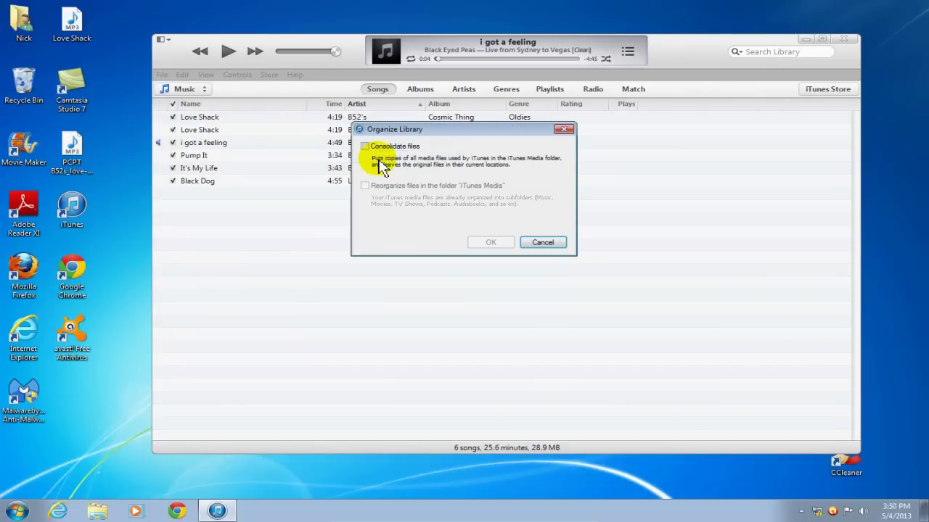
pyautogui.click(365, 147)
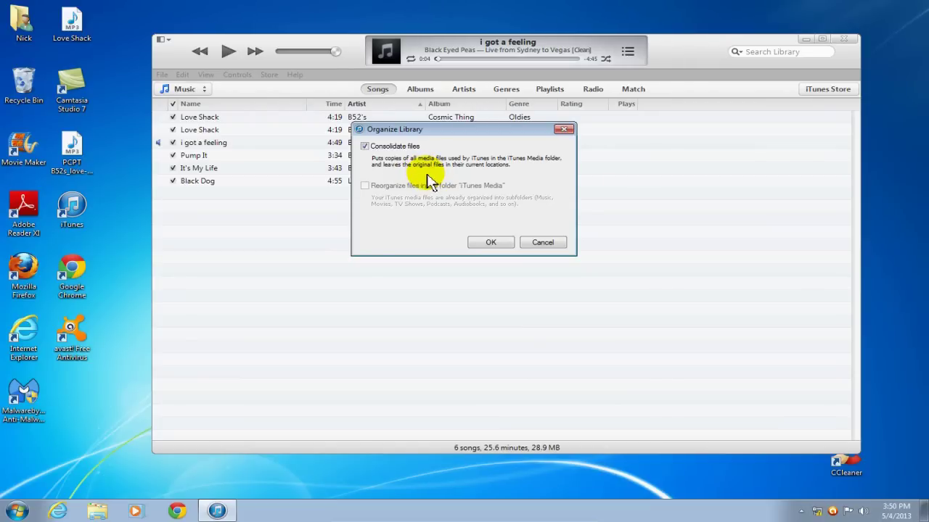
pyautogui.click(486, 243)
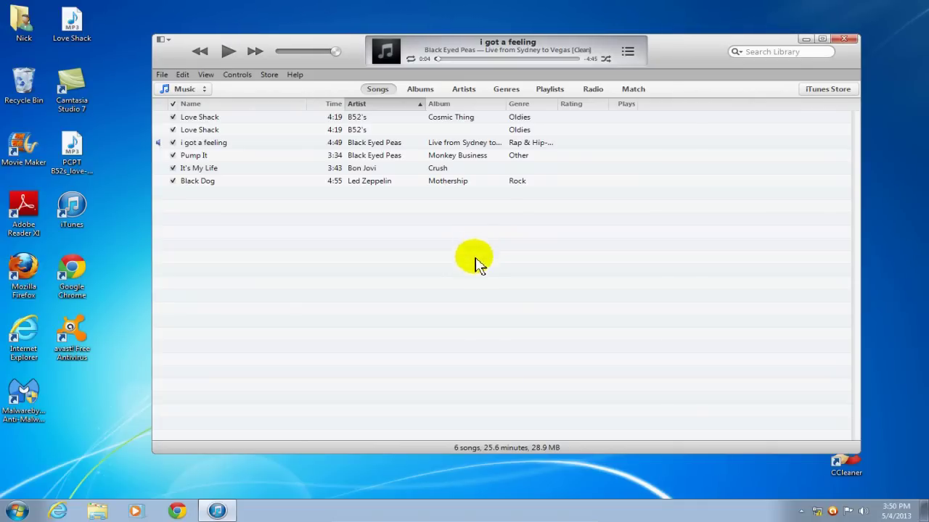
pyautogui.click(841, 38)
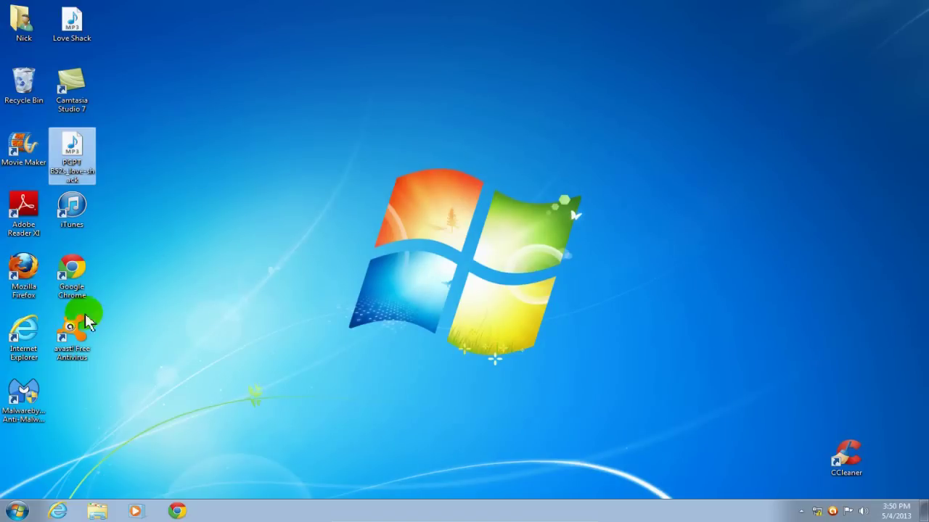
# - Browse the navigation pane and run a context-menu command on a selected item
pyautogui.click(16, 511)
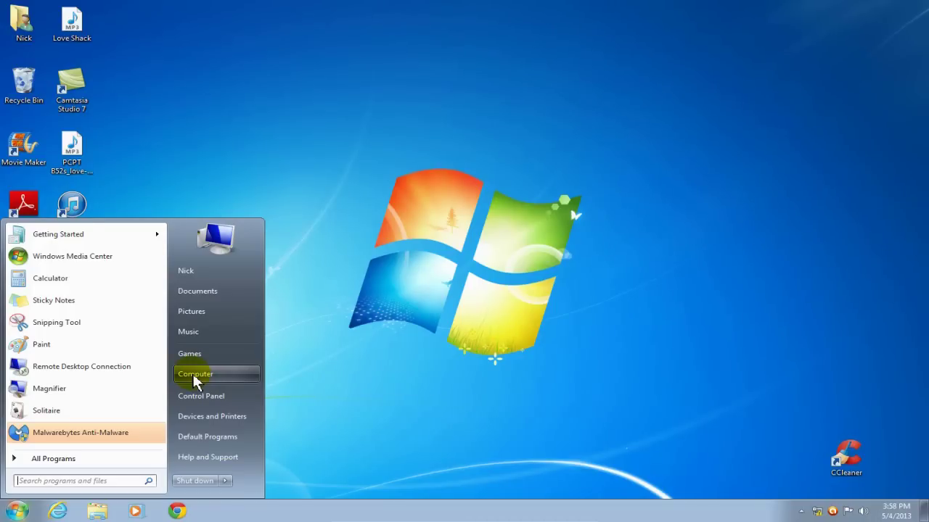
pyautogui.click(194, 376)
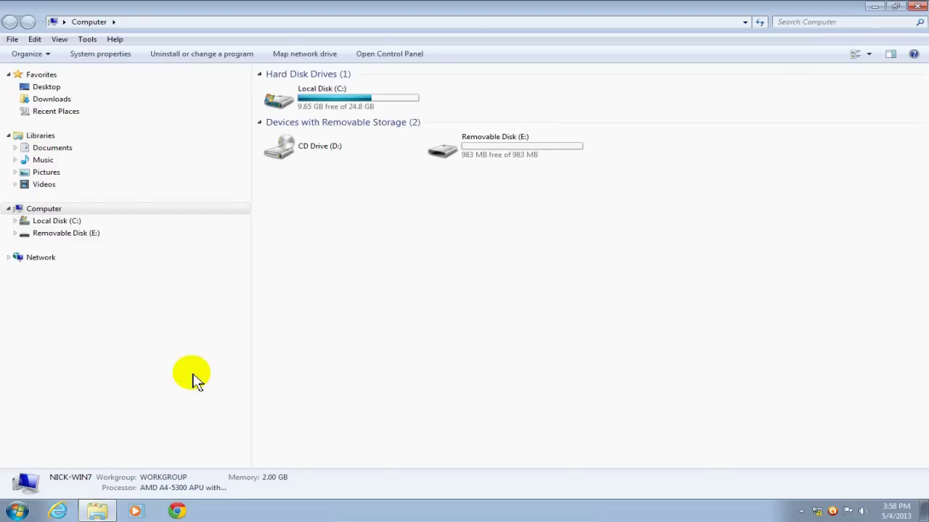
pyautogui.click(16, 222)
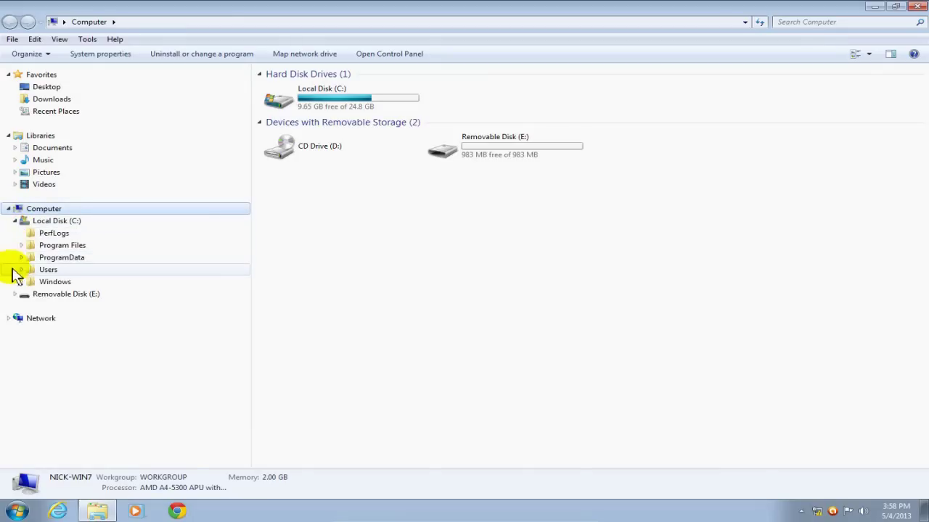
pyautogui.click(22, 269)
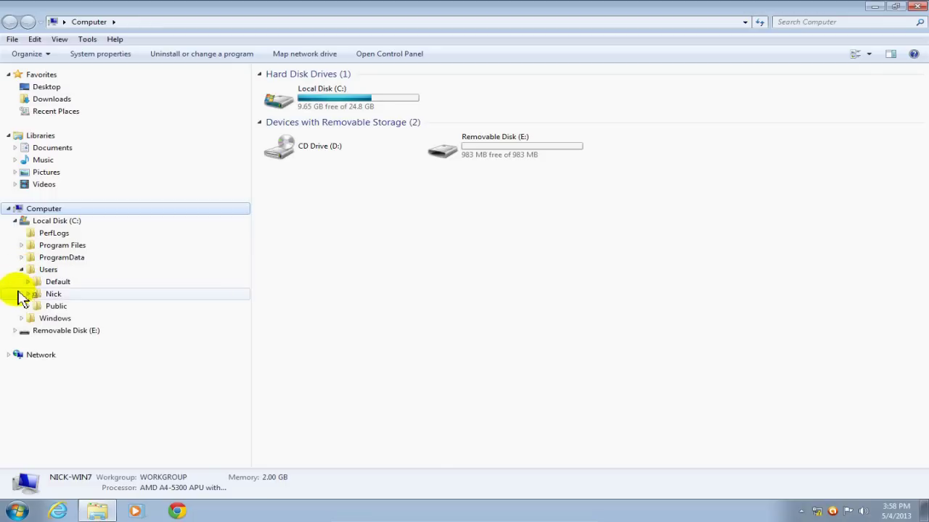
pyautogui.click(28, 294)
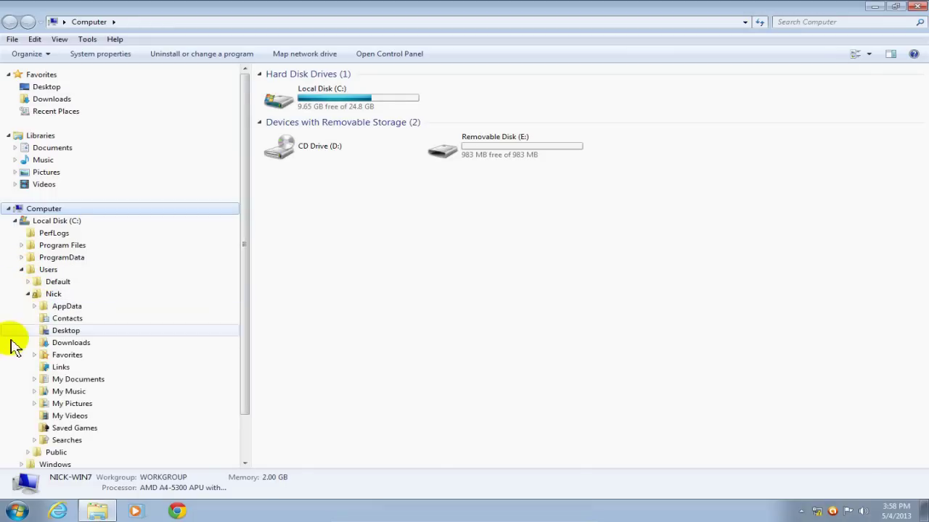
pyautogui.click(35, 392)
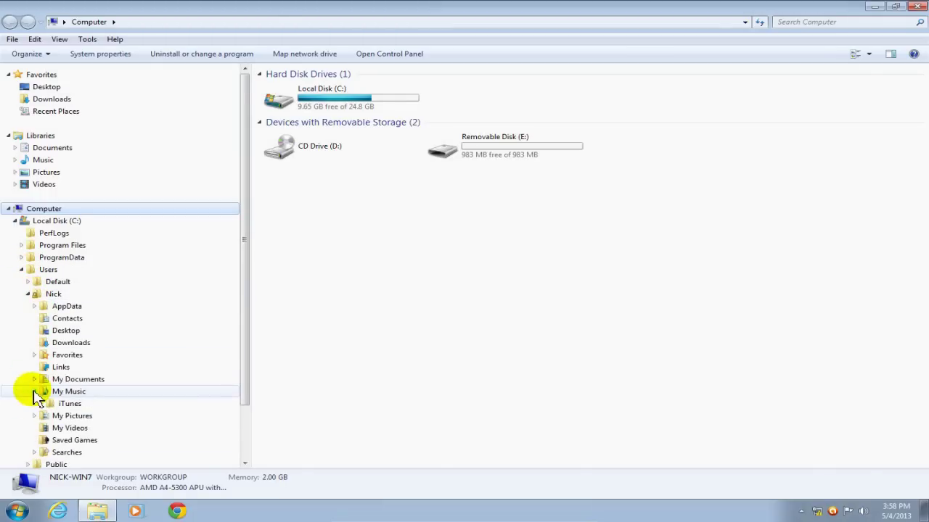
pyautogui.click(76, 407)
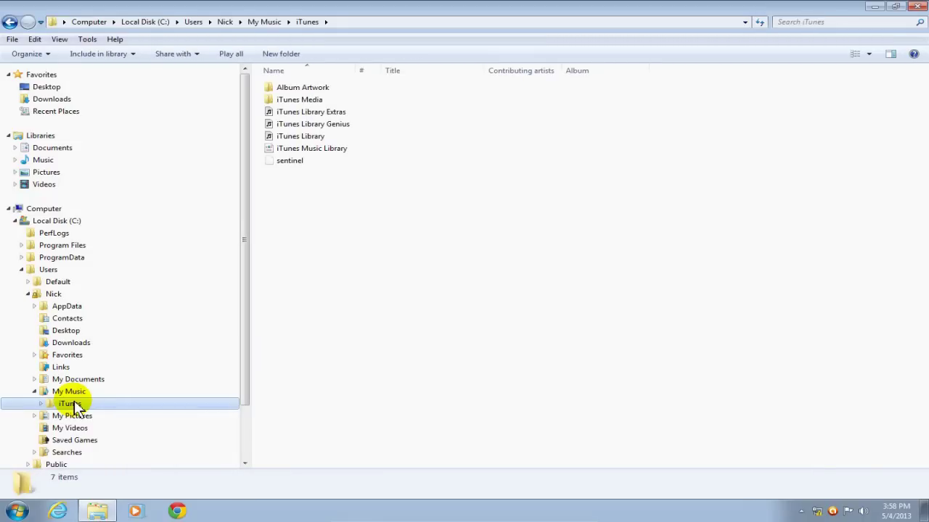
pyautogui.rightClick(76, 407)
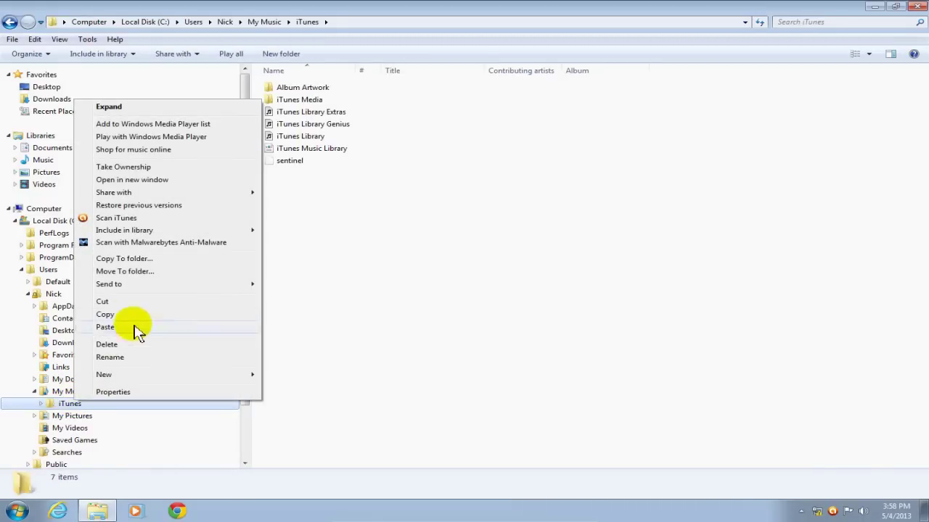
pyautogui.click(105, 314)
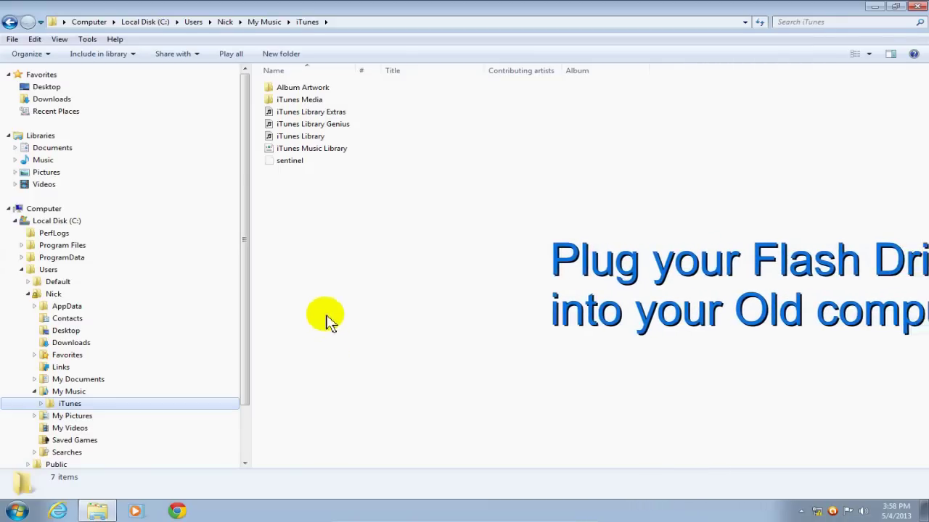
pyautogui.moveTo(244, 160); pyautogui.dragTo(249, 239)
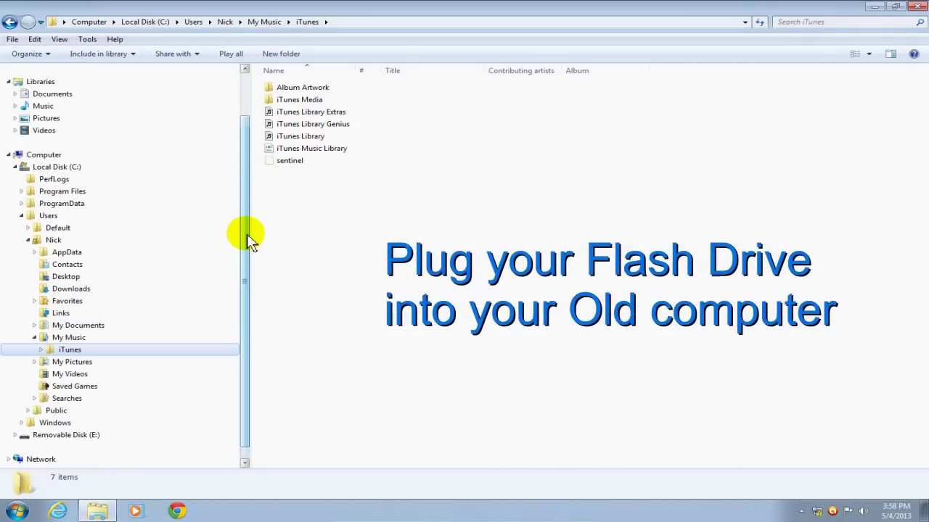
# - After another context-menu action, switch to the desktop and check the Removable Disk (E:) prompt
pyautogui.click(64, 436)
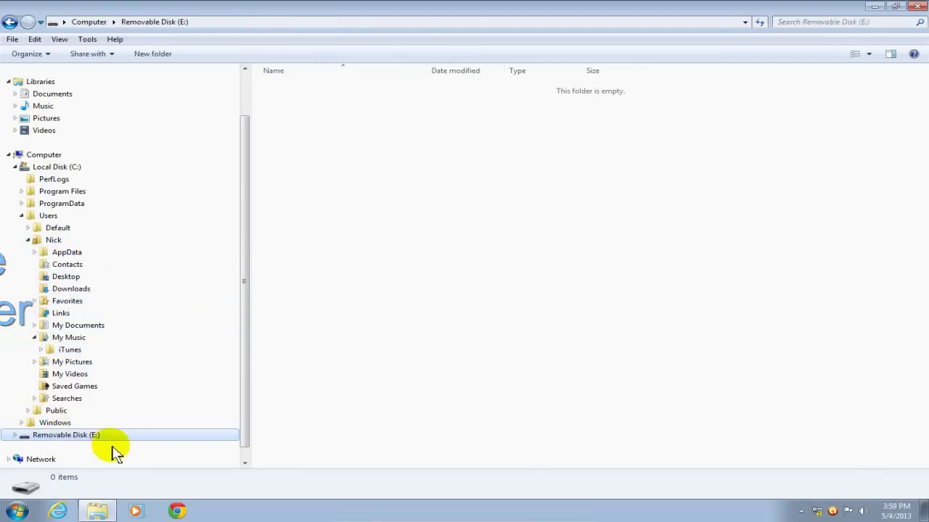
pyautogui.rightClick(405, 198)
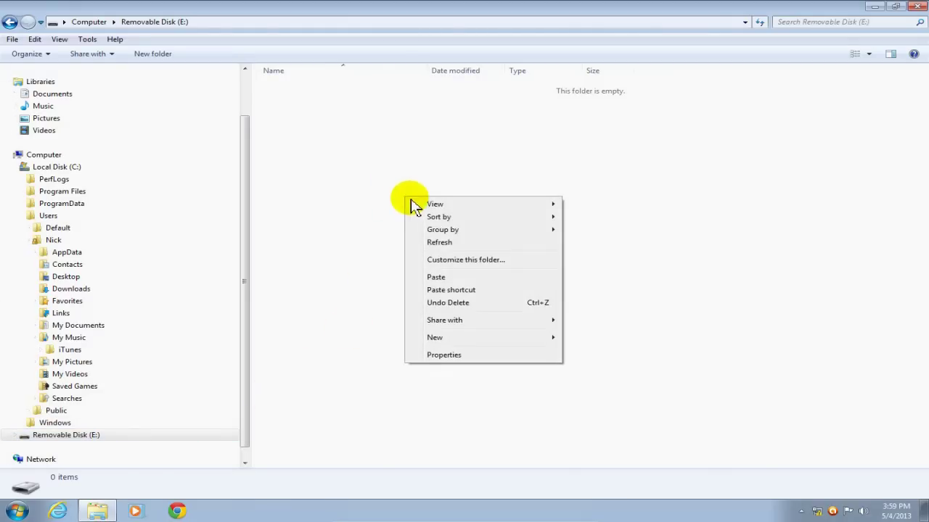
pyautogui.click(437, 278)
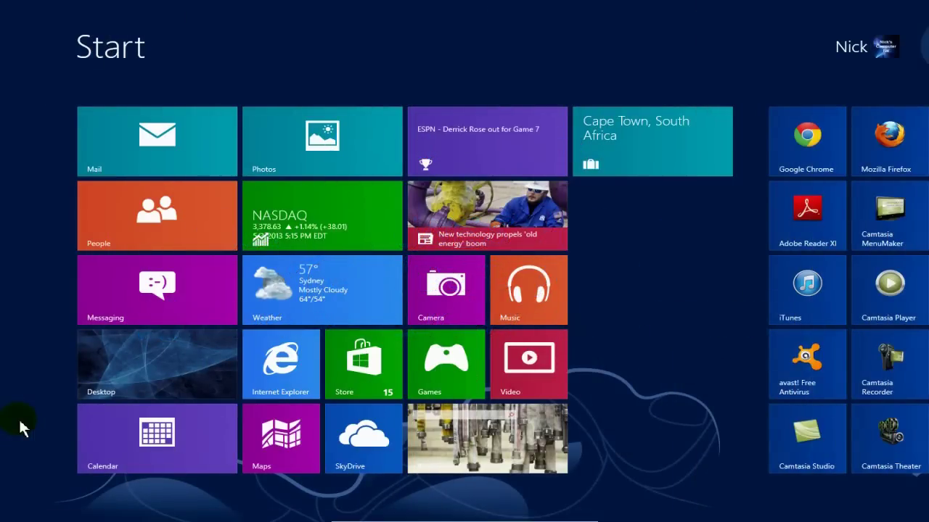
pyautogui.click(157, 370)
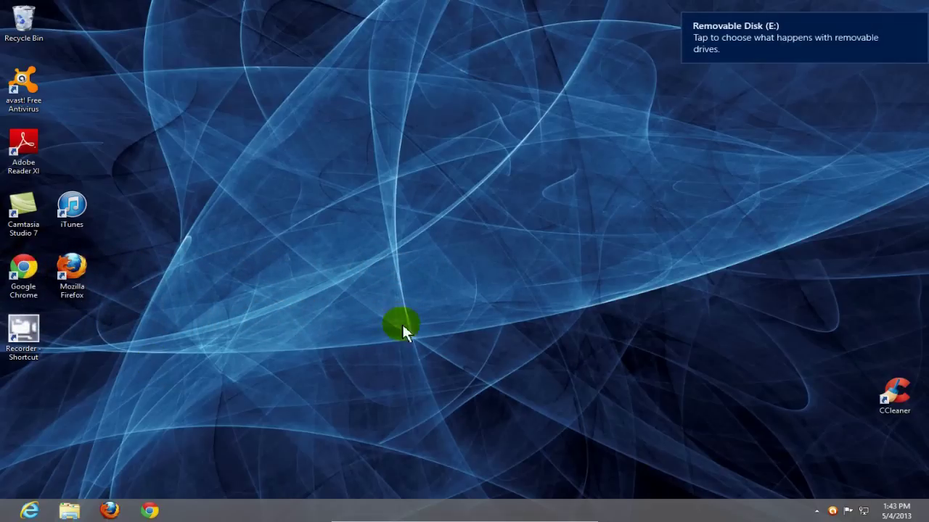
pyautogui.click(729, 48)
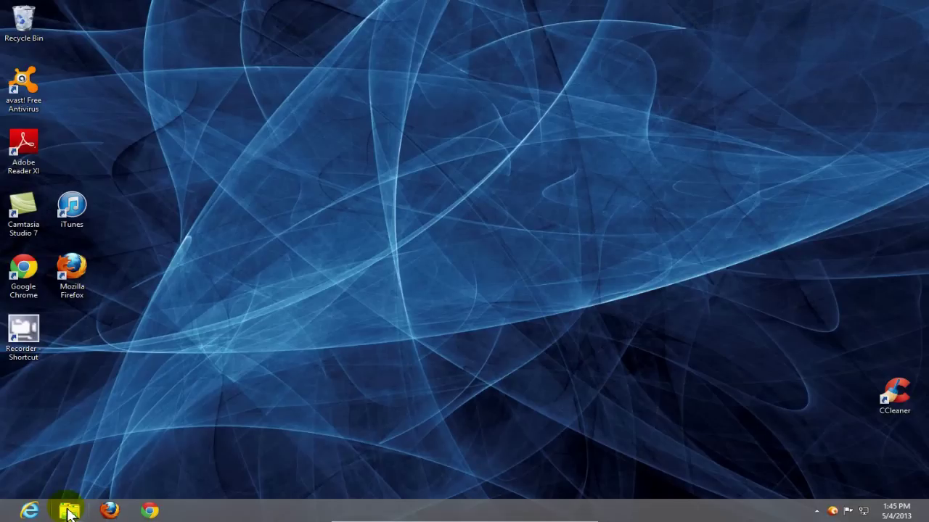
# - Copy the iTunes folder from Removable Disk (E:) using File Explorer
pyautogui.click(69, 512)
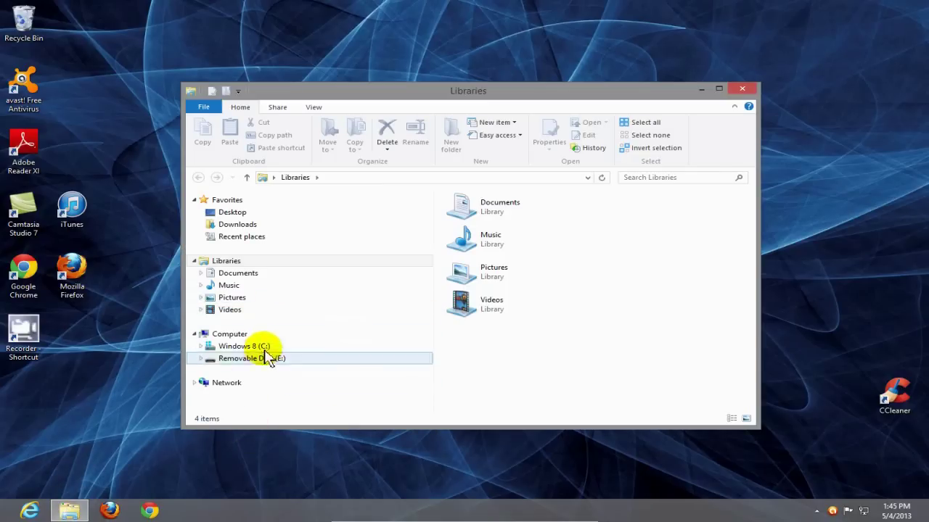
pyautogui.click(250, 360)
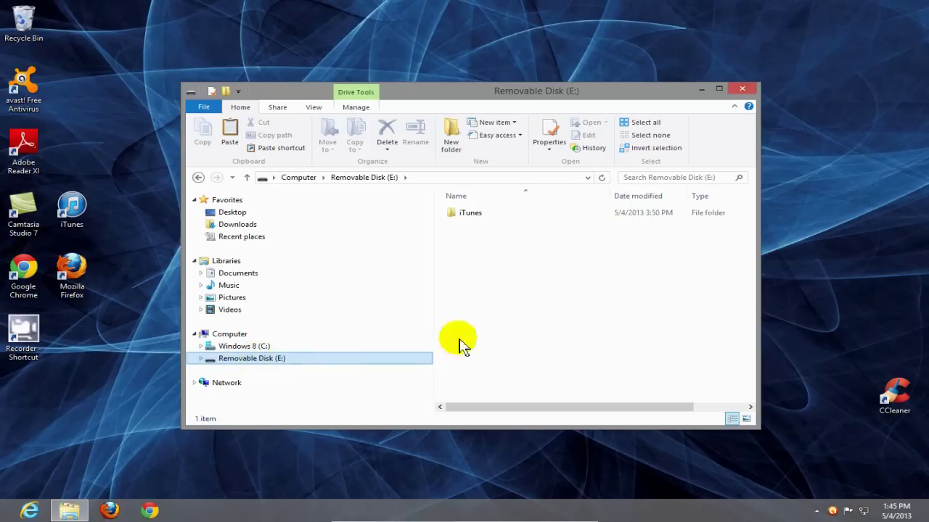
pyautogui.click(471, 217)
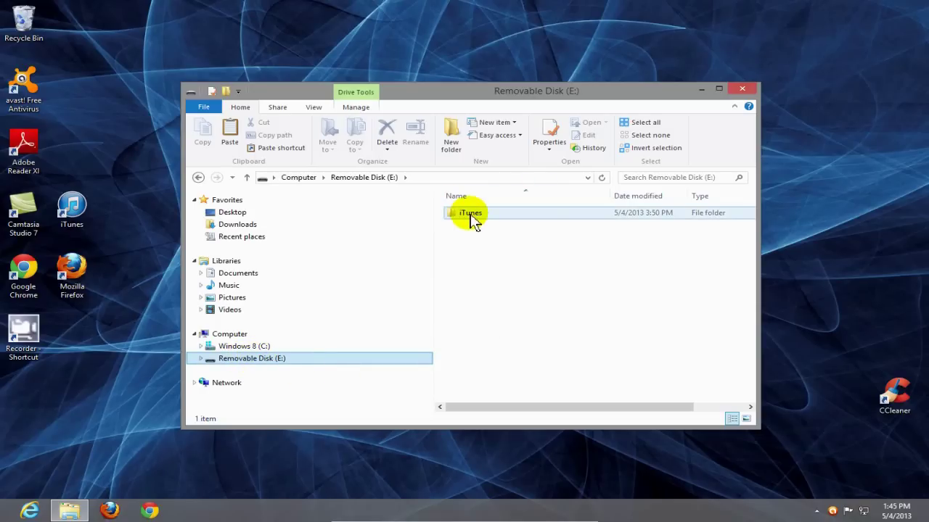
pyautogui.click(472, 220)
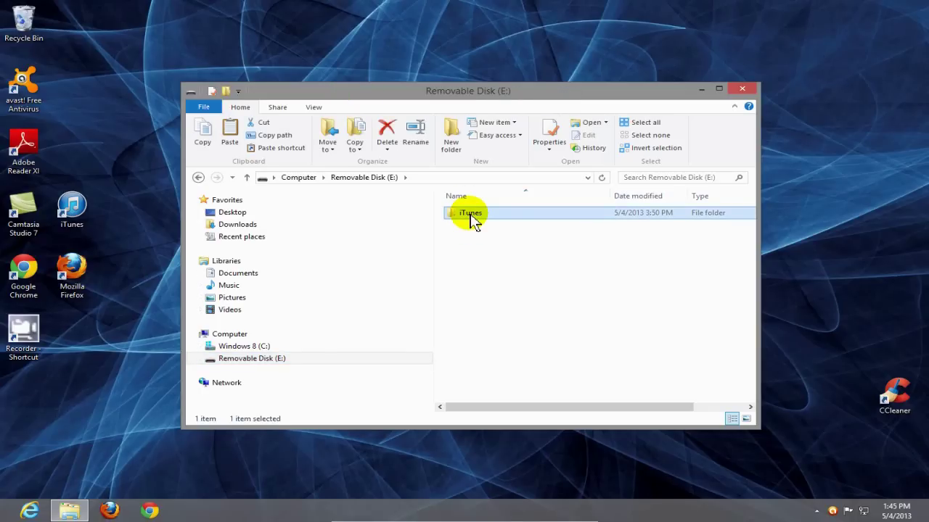
pyautogui.rightClick(472, 219)
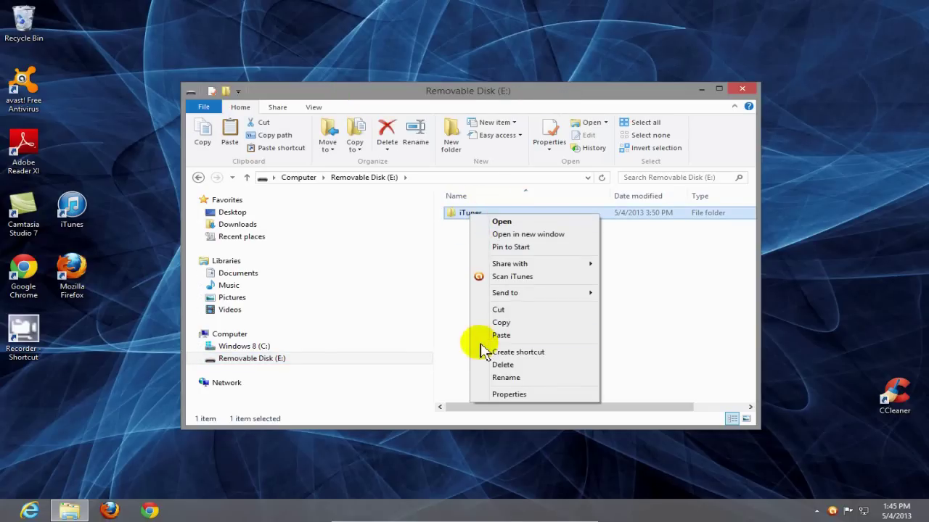
pyautogui.click(504, 322)
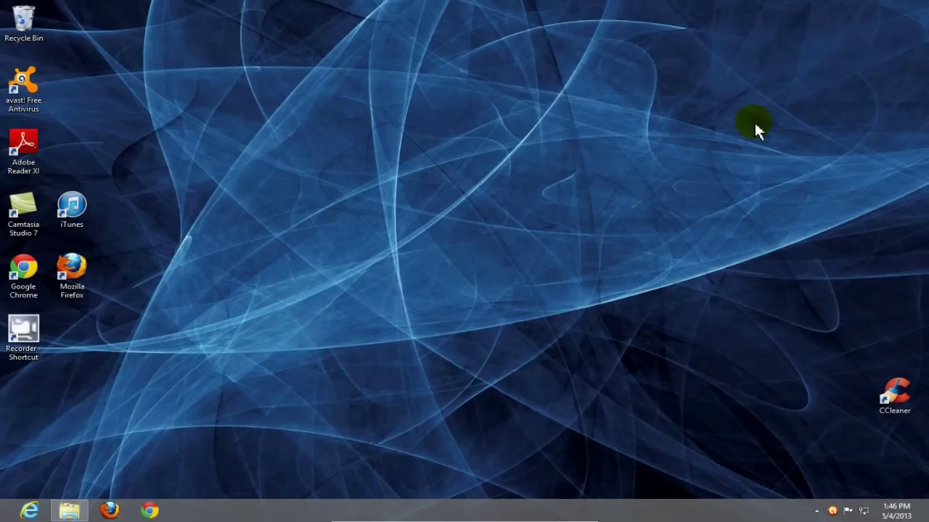
pyautogui.doubleClick(75, 209)
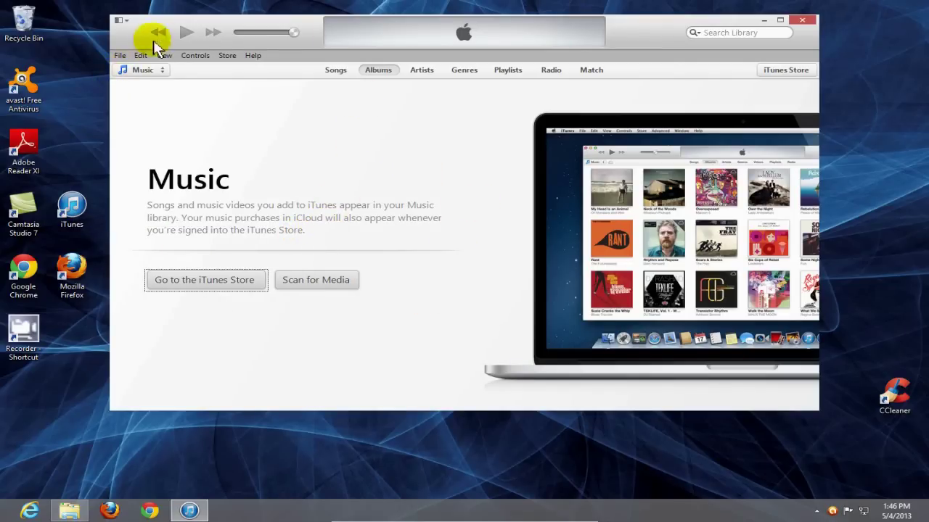
pyautogui.click(120, 21)
pyautogui.moveTo(147, 48)
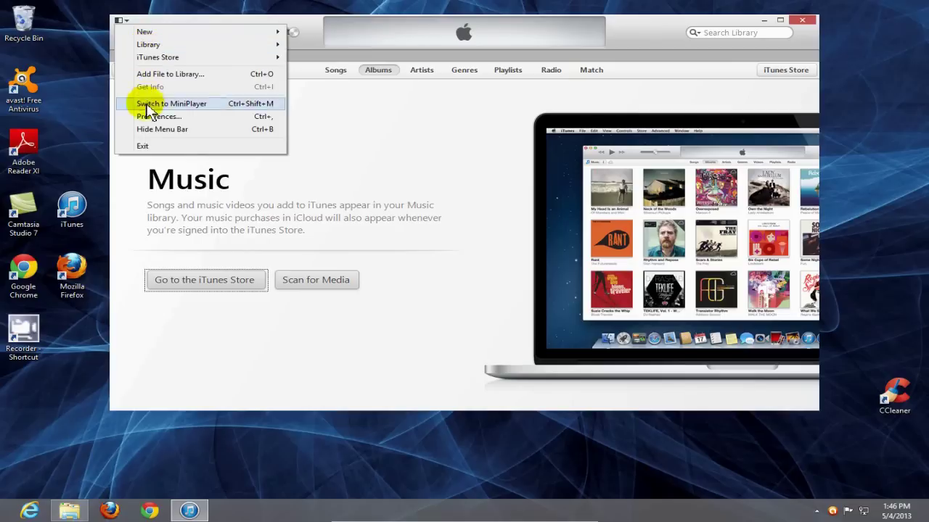
pyautogui.click(145, 129)
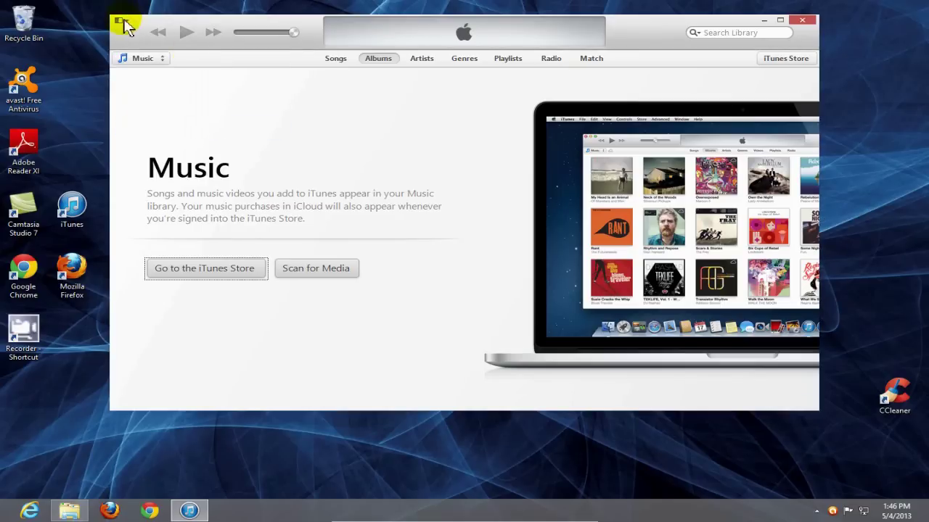
pyautogui.click(119, 21)
pyautogui.click(146, 129)
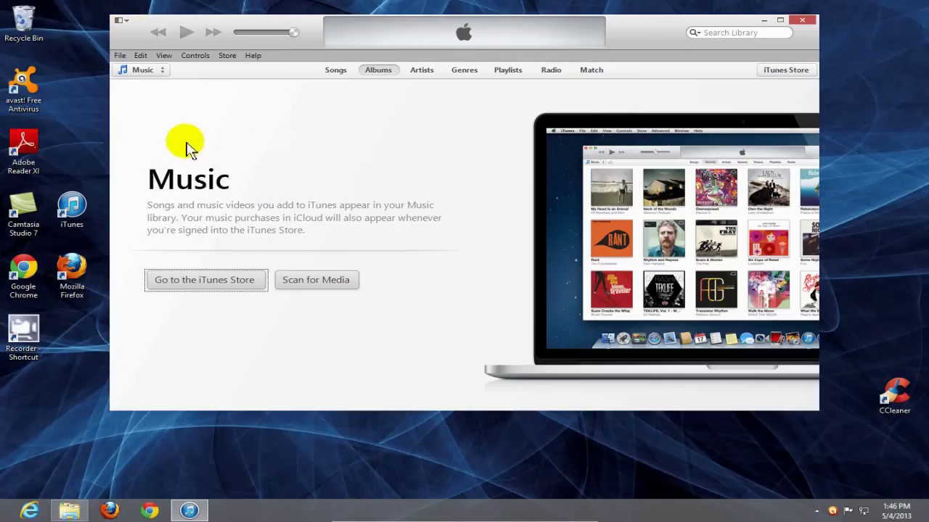
pyautogui.click(140, 56)
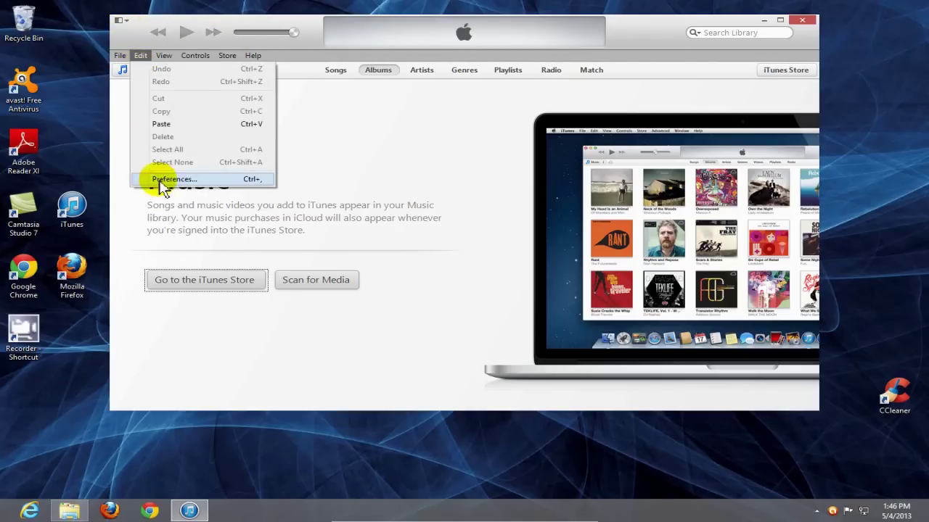
pyautogui.click(164, 179)
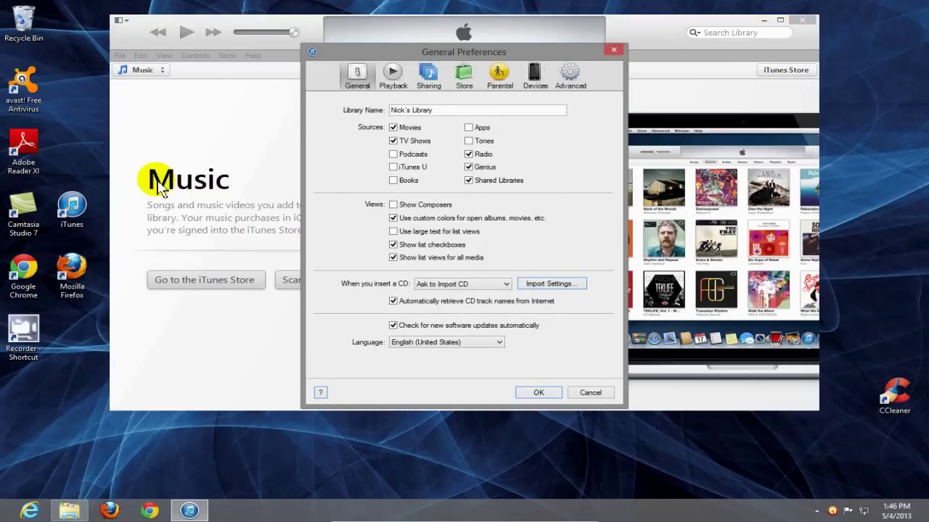
pyautogui.click(571, 76)
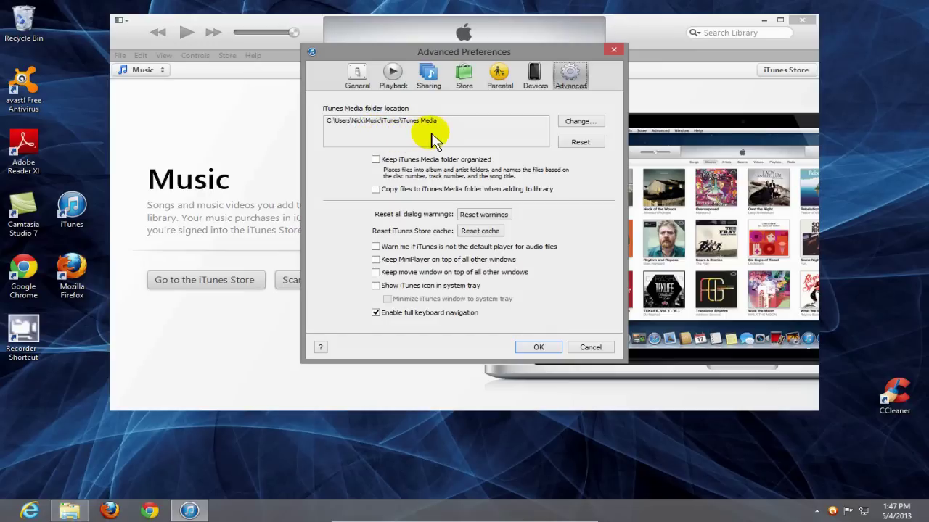
pyautogui.click(587, 354)
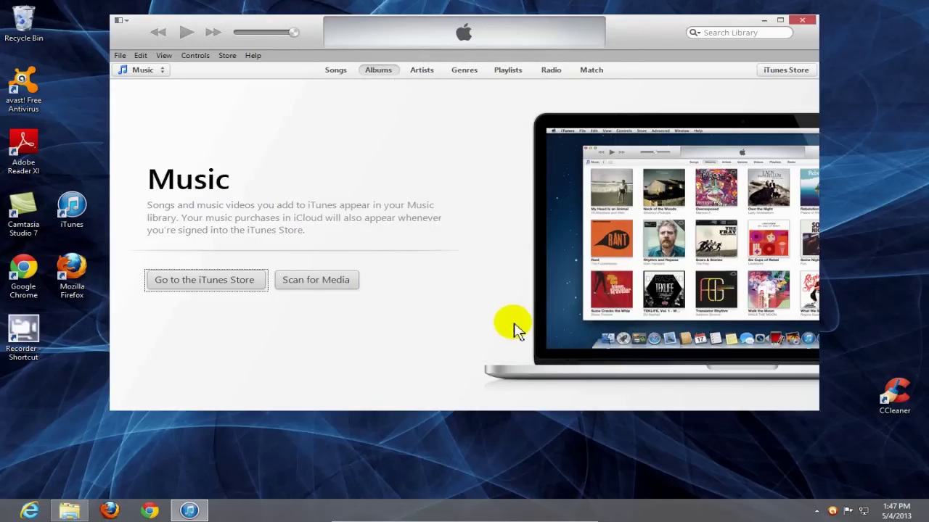
# - Close iTunes and open Windows 8 (C:) > Users > user folder > My Music > iTunes in File Explorer
pyautogui.click(802, 22)
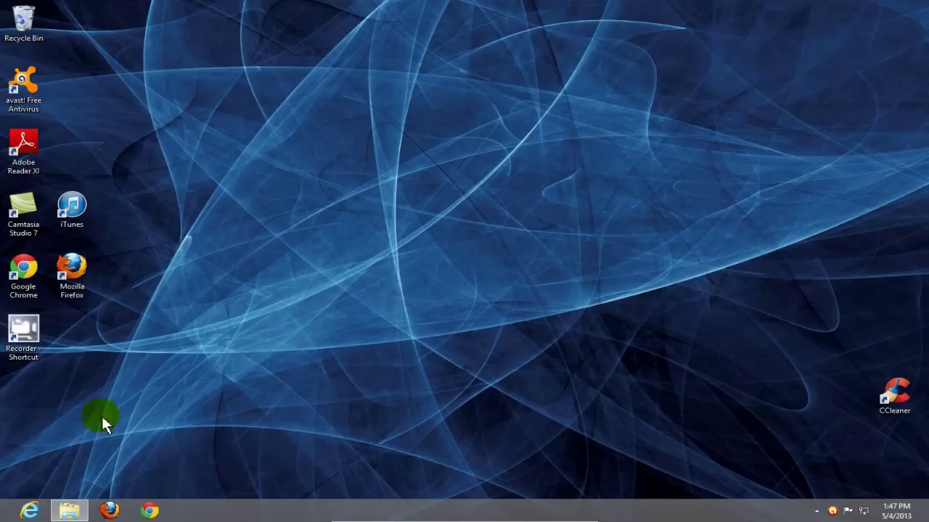
pyautogui.click(76, 511)
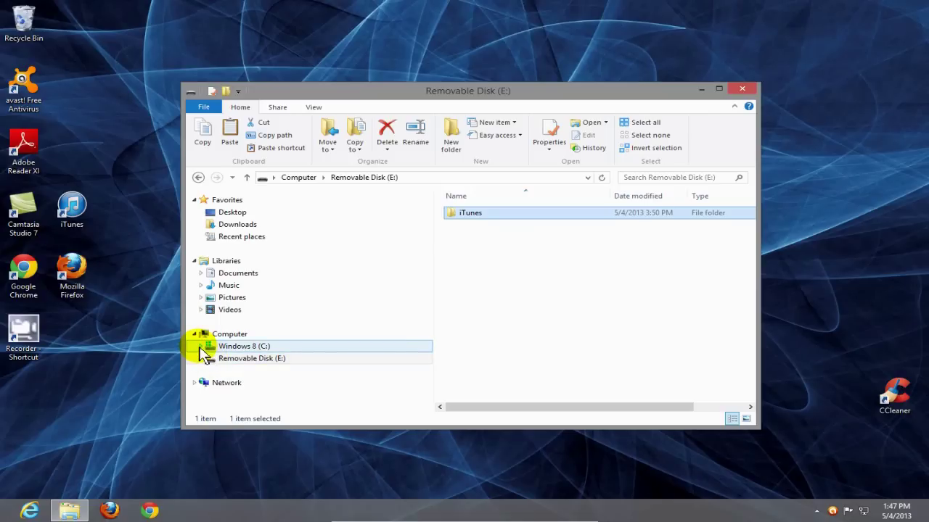
pyautogui.click(200, 347)
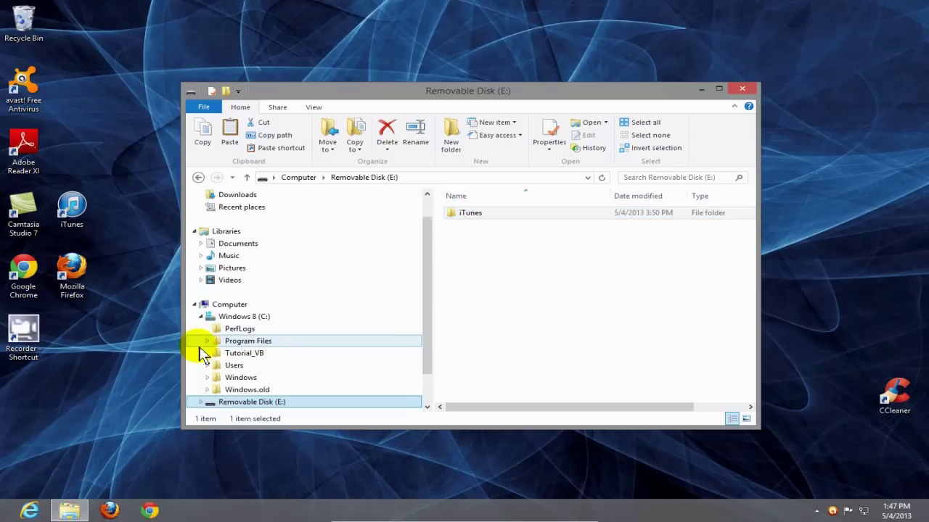
pyautogui.click(208, 365)
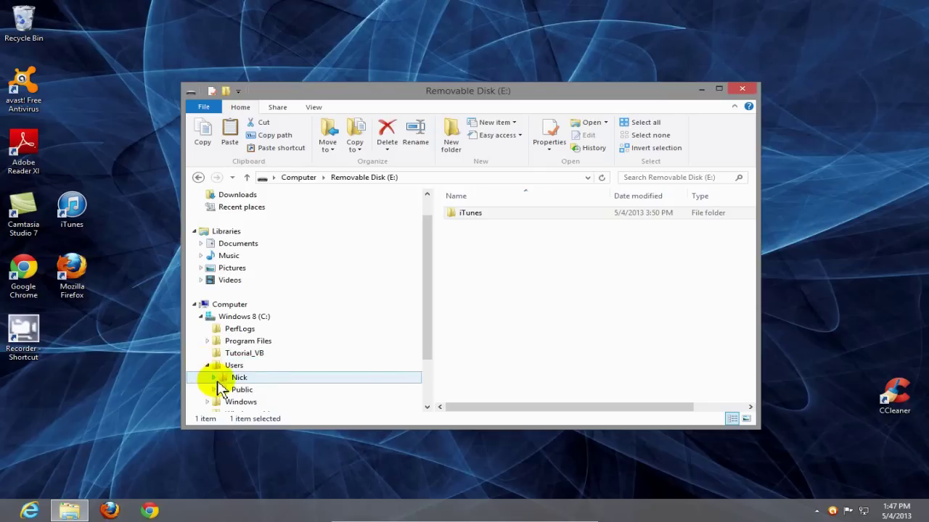
pyautogui.click(215, 378)
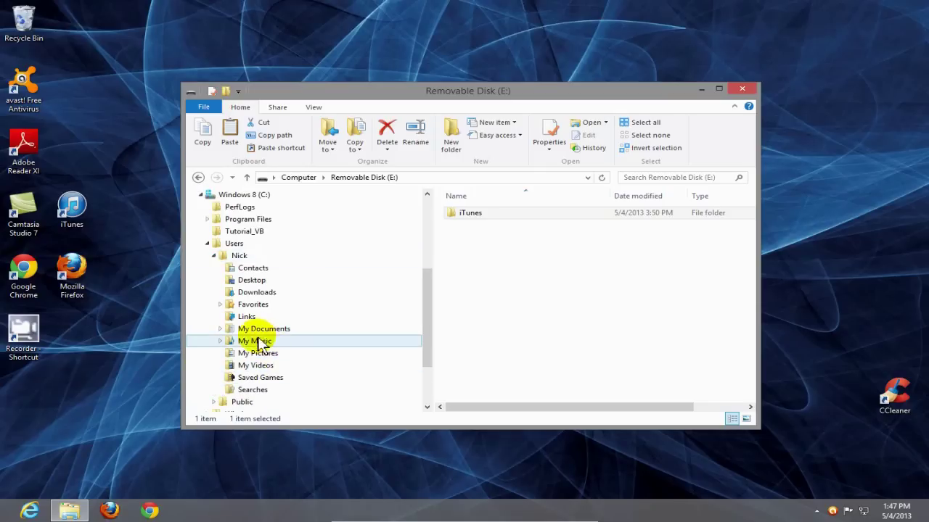
pyautogui.click(233, 342)
pyautogui.doubleClick(237, 343)
pyautogui.click(251, 354)
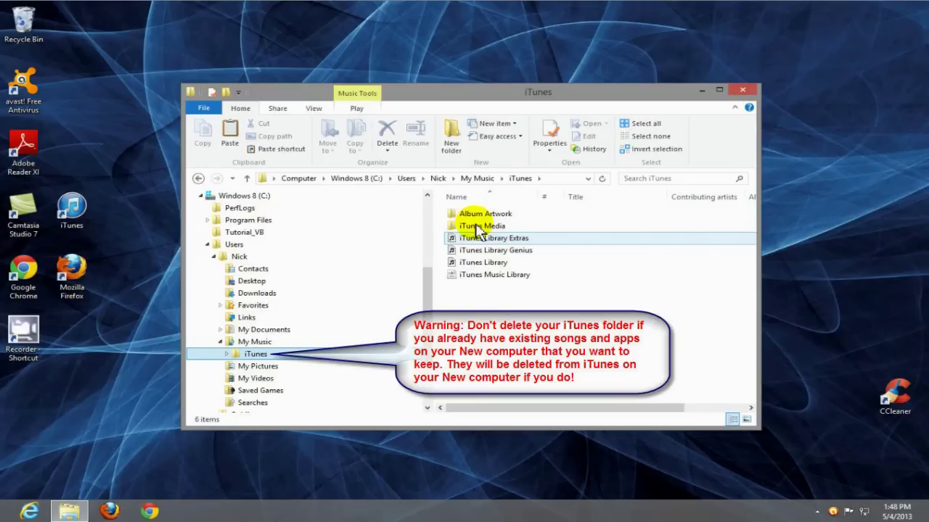
# - Delete the existing iTunes folder from My Music, leaving it with 0 items
pyautogui.click(274, 354)
pyautogui.rightClick(274, 353)
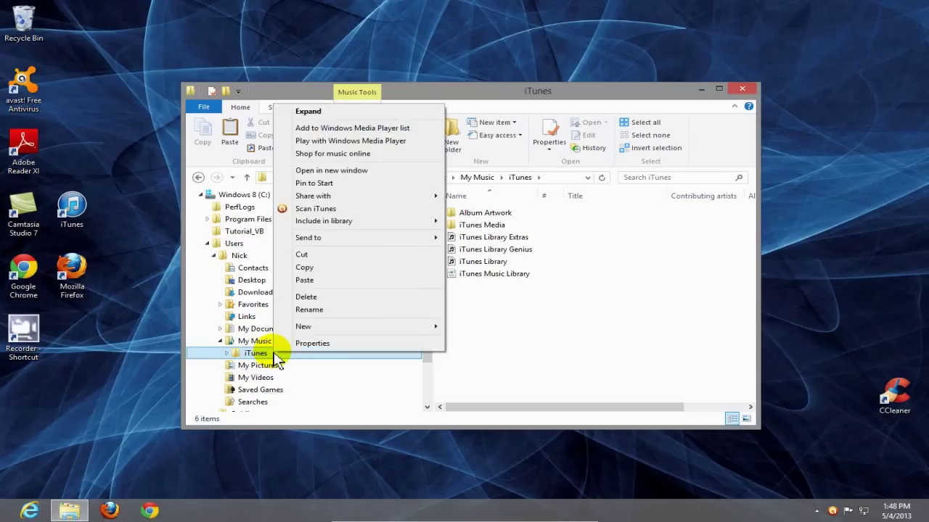
pyautogui.click(306, 298)
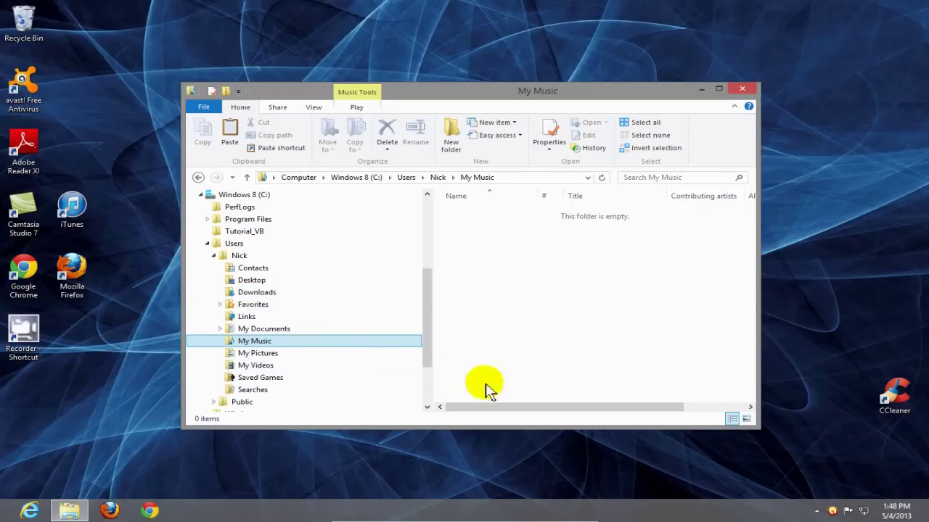
# - Paste the copied iTunes folder into My Music and close File Explorer
pyautogui.rightClick(304, 348)
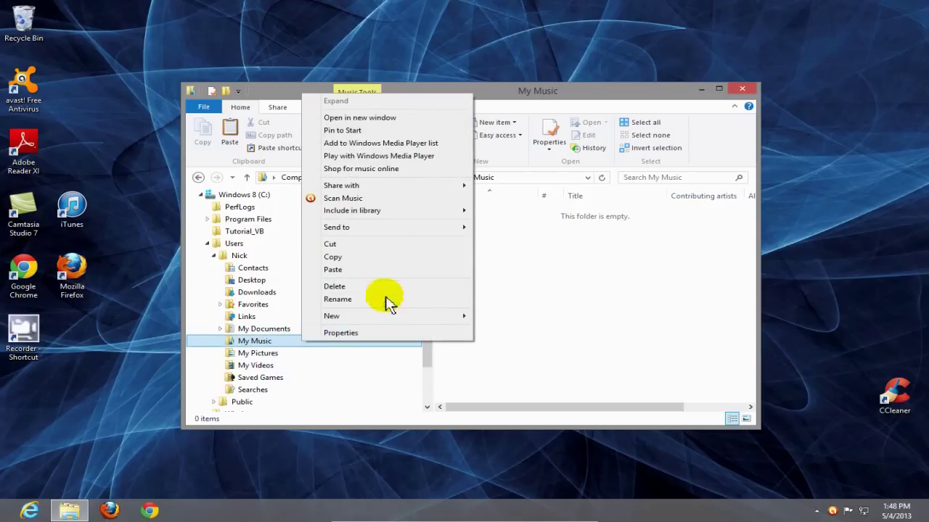
pyautogui.click(341, 273)
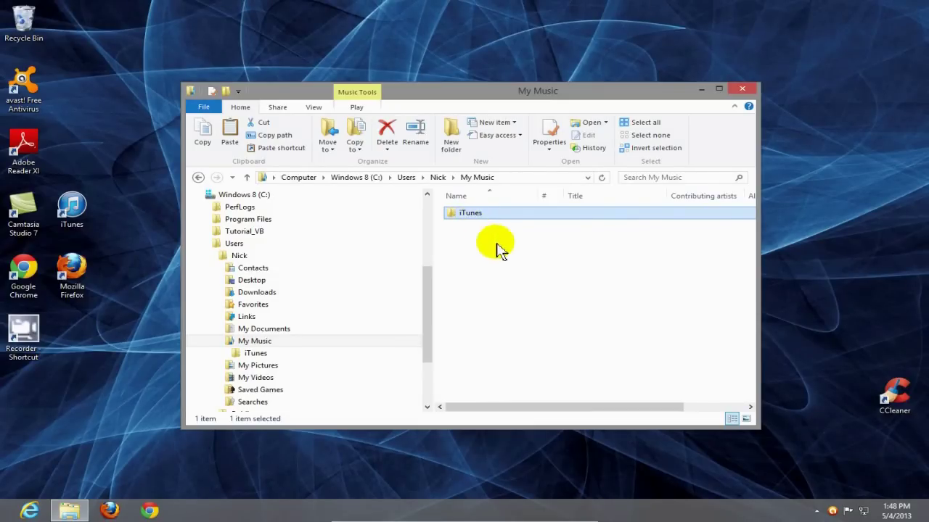
pyautogui.click(743, 88)
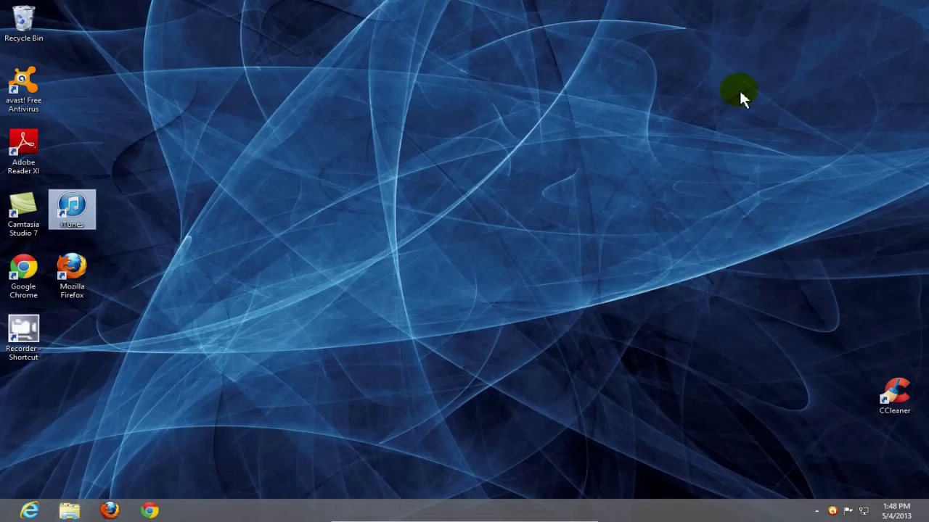
# - Launch iTunes from the desktop icon to see the 6 migrated songs, including Black Dog
pyautogui.doubleClick(72, 215)
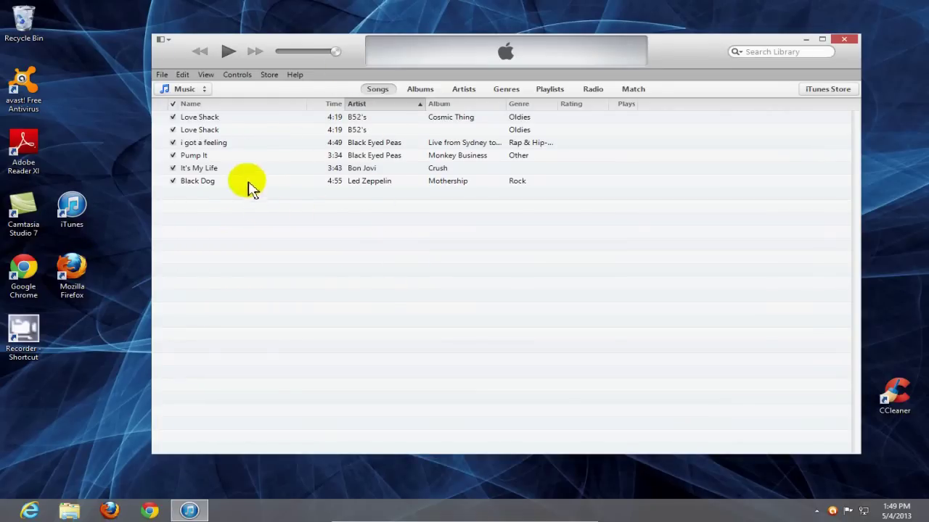
pyautogui.moveTo(269, 190)
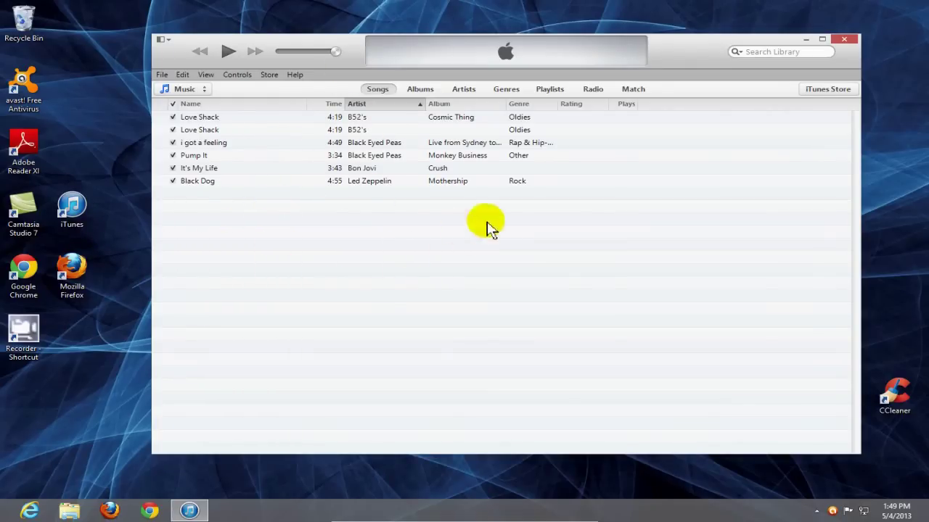